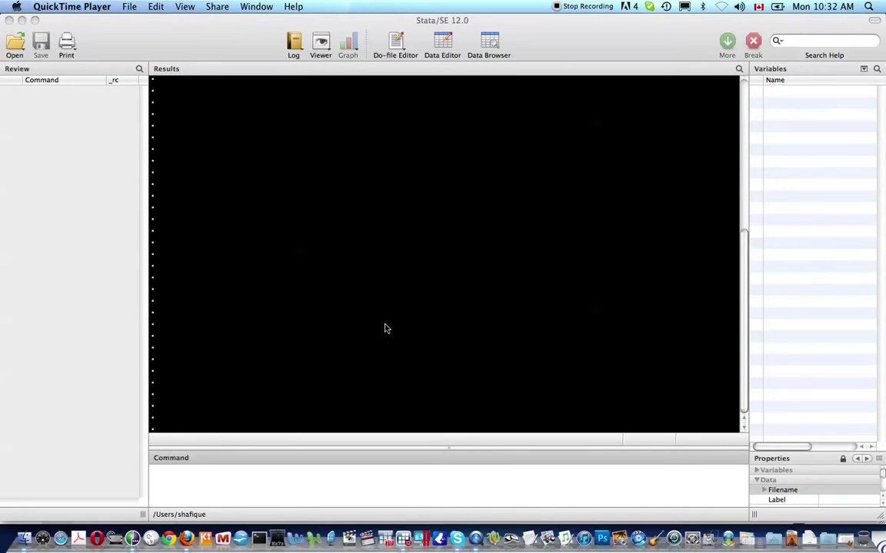
- Run the display command di 2^4+3 to calculate the expression
left_click(306, 492)
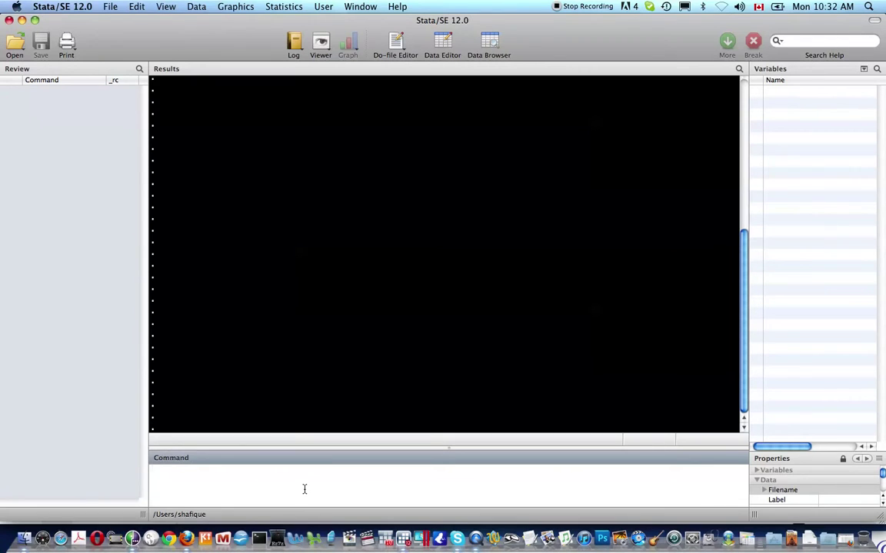
type("di 2^4+3")
key("Return")
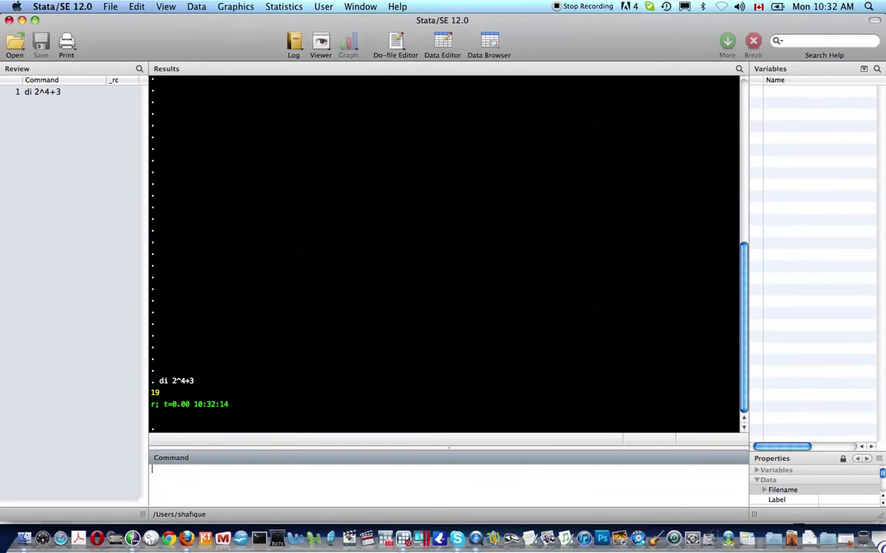
- Display the text string "stata tutorial" in the results with the di command
type("di \"stat")
key("BackSpace")
type("a turial")
key("BackSpace")
key("BackSpace")
key("BackSpace")
key("BackSpace")
type("tor")
key("BackSpace")
type("rial")
key("Return")
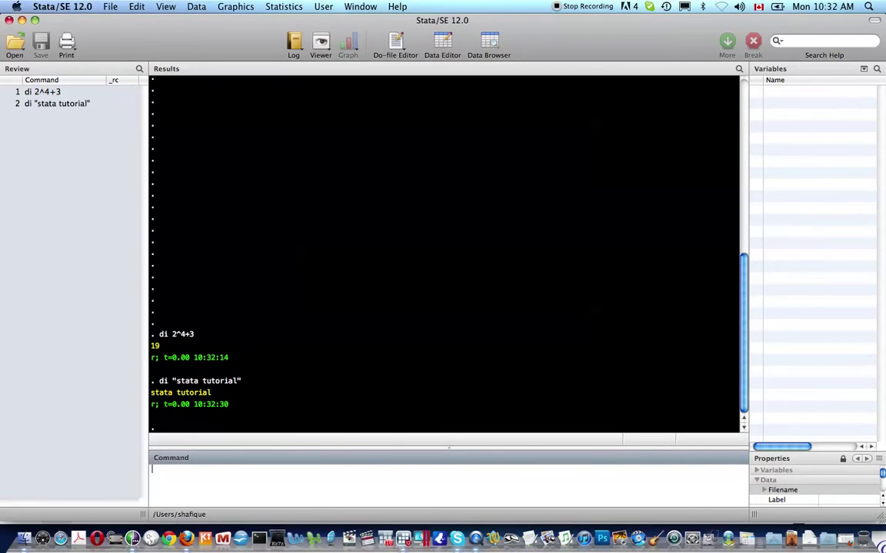
- Display the string here are some "double quotes" by enclosing it in compound quotes, as di `"here are some "double quotes""'
type("di ")
type("`'")
type("\"\"")
key("Left")
type("here are some \"doubl\"")
key("Left")
type("double quotes")
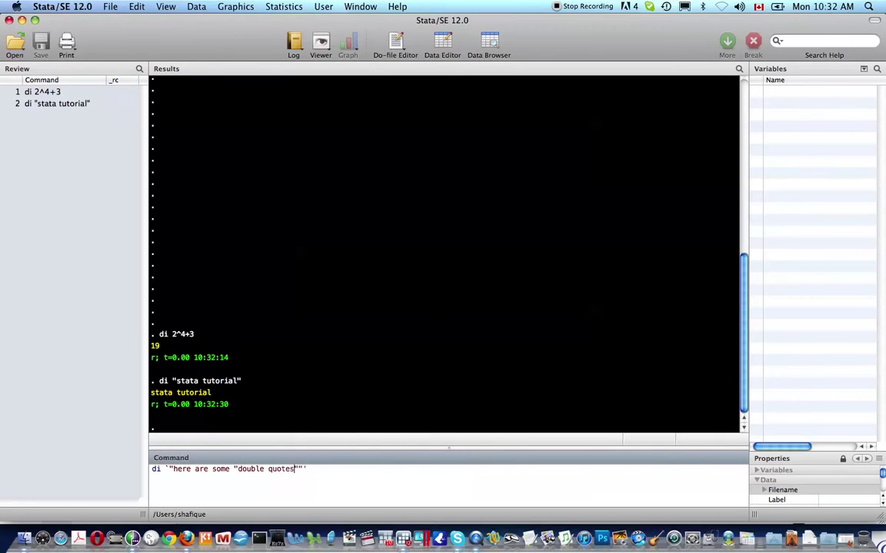
key("Return")
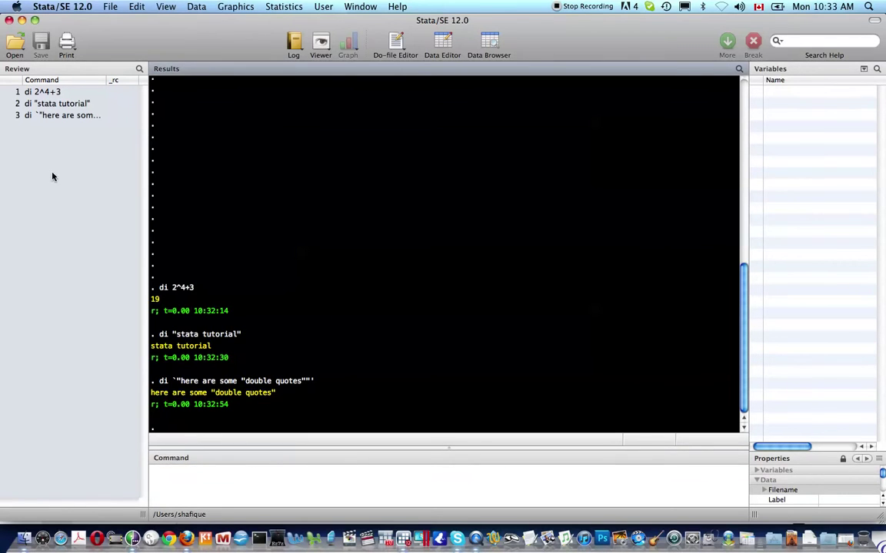
- Rerun the earlier di 2^4+3 command, and recall and rerun the display command containing double quotes
left_click(44, 91)
key("Return")
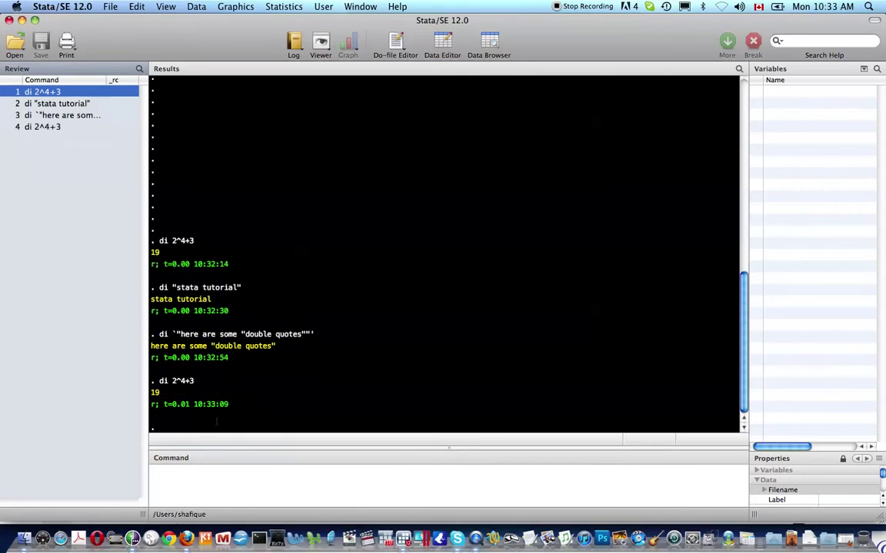
left_click(246, 490)
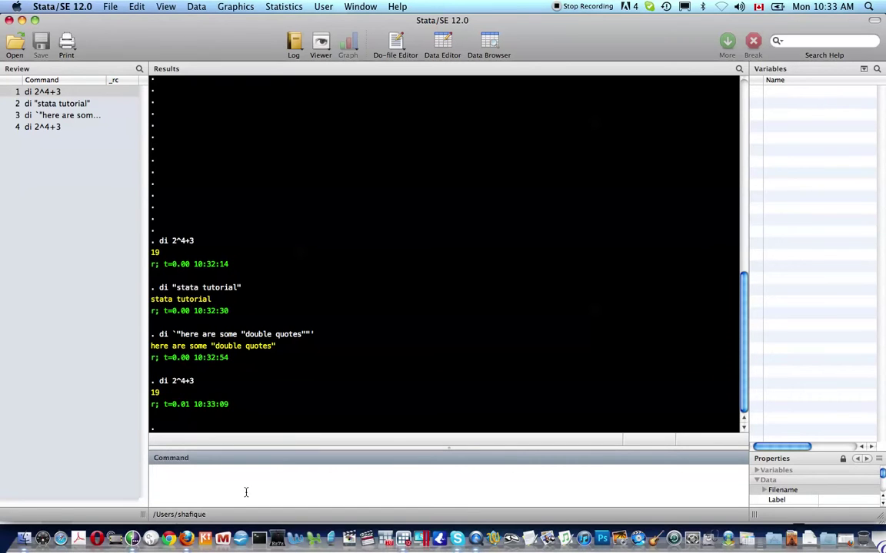
key("Page_Up")
key("Page_Up")
key("Return")
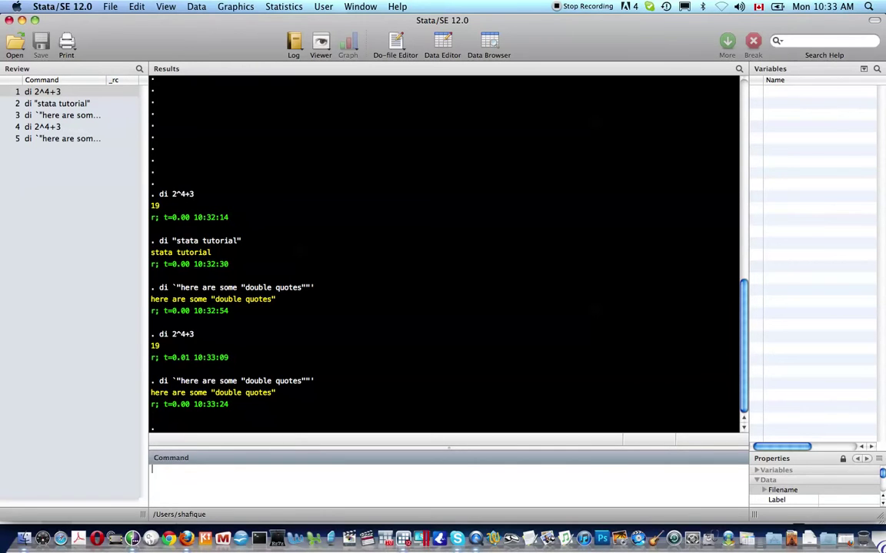
- Load the built-in auto example dataset with the sysuse command
type("sysuse atu")
key("BackSpace")
key("BackSpace")
type("uto")
key("Return")
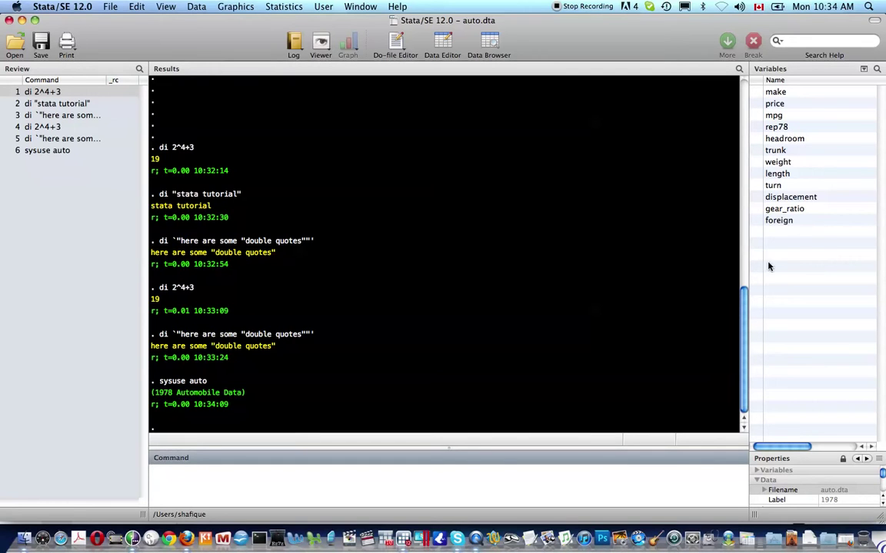
- Describe the loaded auto dataset and list the notes attached to it
type("d")
key("Return")
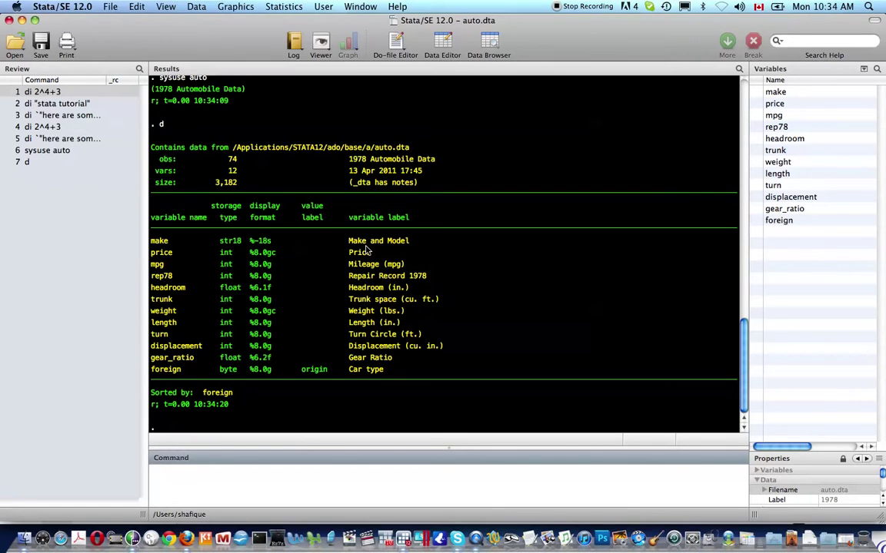
type("note")
key("Return")
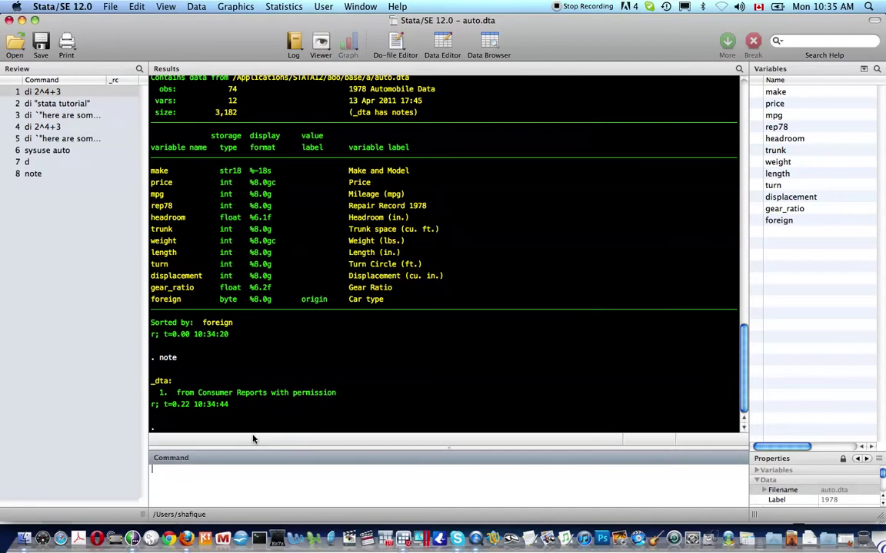
- Tabulate the frequencies of the variable foreign
type("tab")
type("eign")
key("Return")
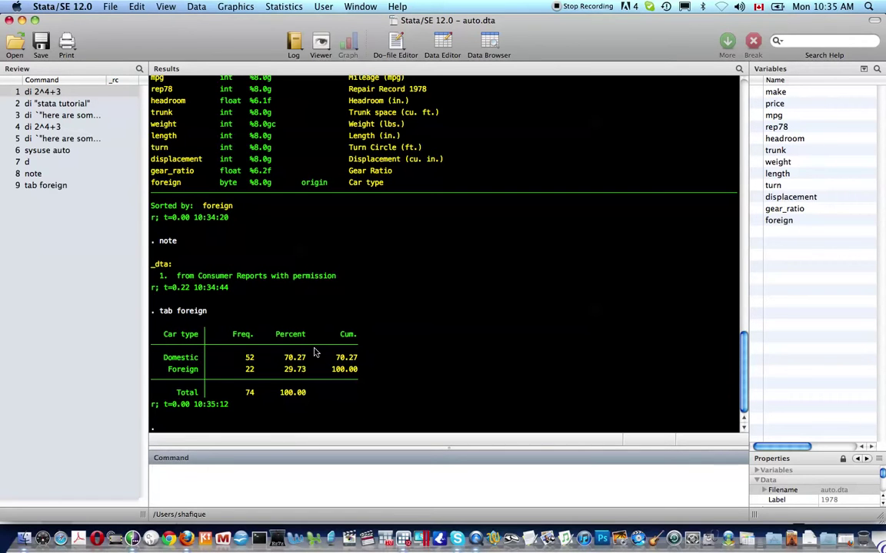
- Browse the dataset and examine the numeric values stored behind the Domestic entries in the first rows of foreign
type("bro")
key("Return")
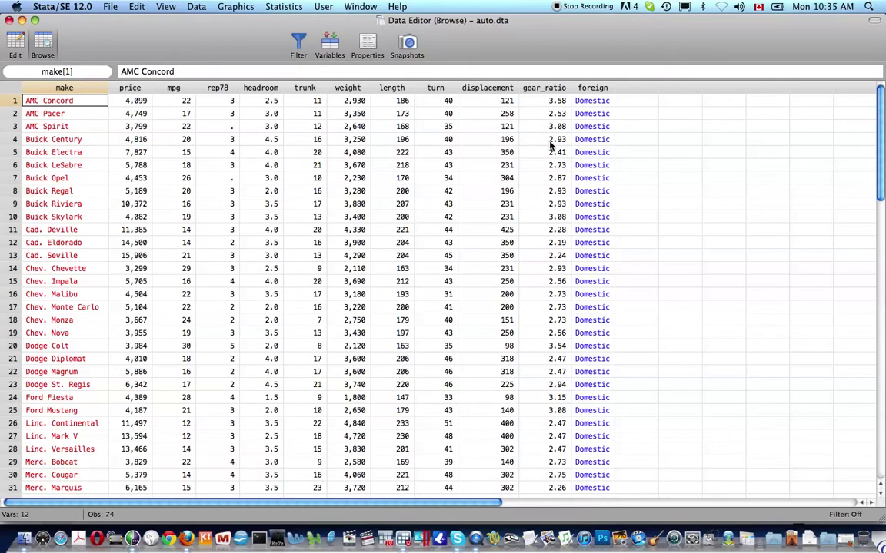
left_click(586, 101)
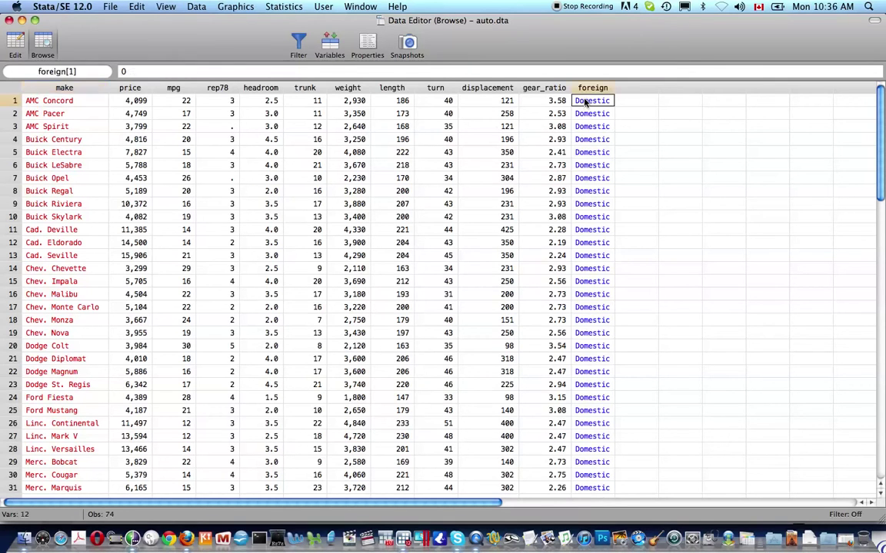
key("Down")
key("Down")
key("Down")
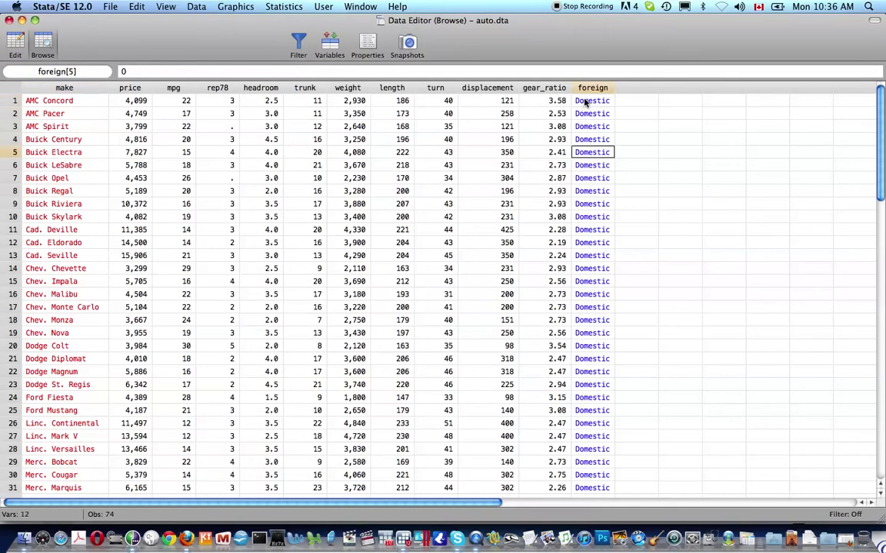
left_click(586, 101)
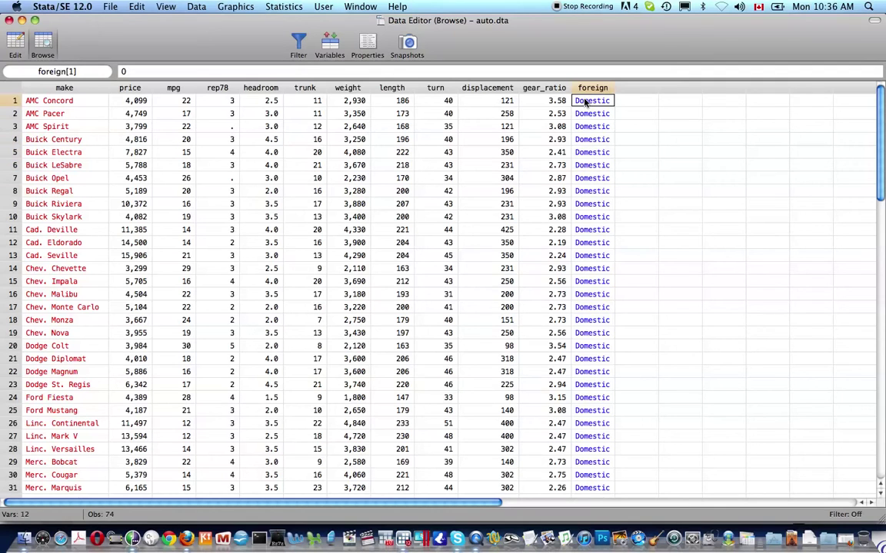
key("Down")
key("Down")
key("Down")
key("Down")
key("Down")
key("Down")
key("Down")
key("Down")
key("Down")
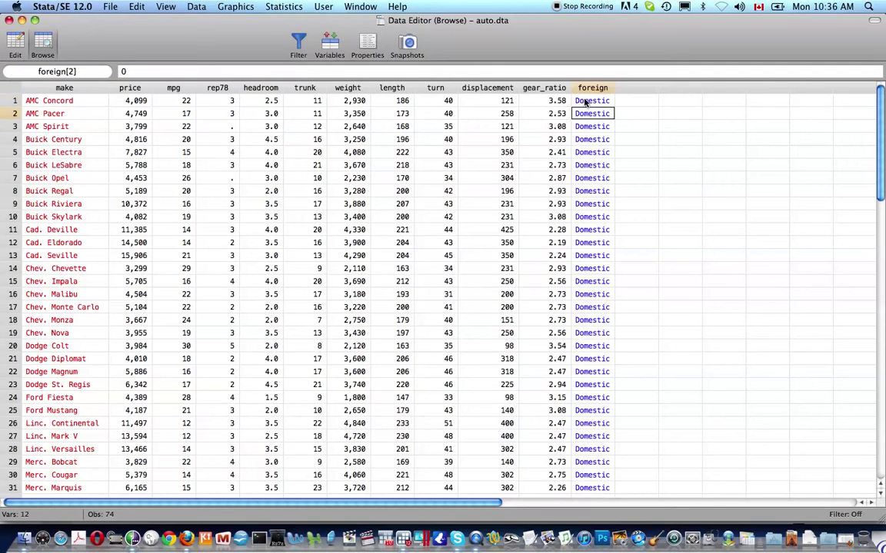
- Compare the stored values where foreign changes from Domestic to Foreign, inspect a weight cell, and close the data browser
scroll(588, 102, "down", 13)
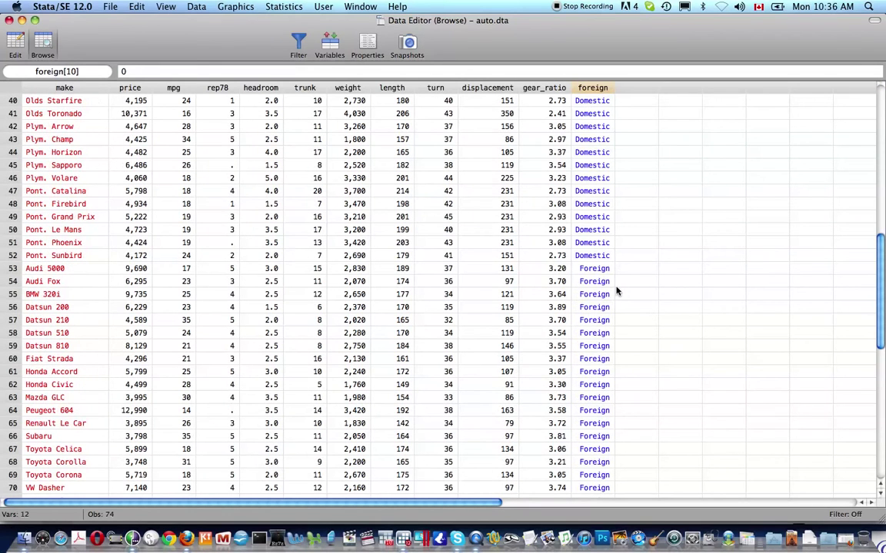
left_click(601, 271)
key("Down")
key("Down")
key("Down")
key("Up")
key("Up")
key("Up")
key("Up")
key("Down")
scroll(461, 269, "up", 5)
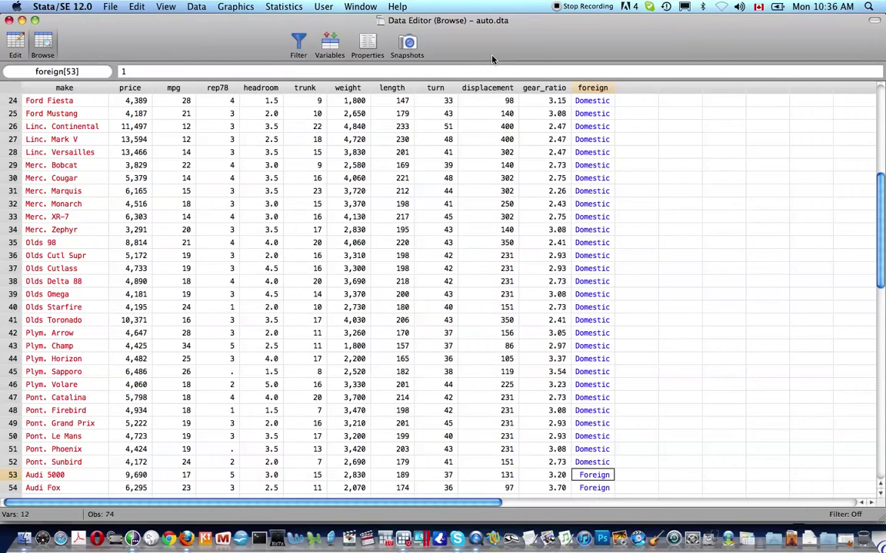
left_click(438, 140)
left_click(347, 152)
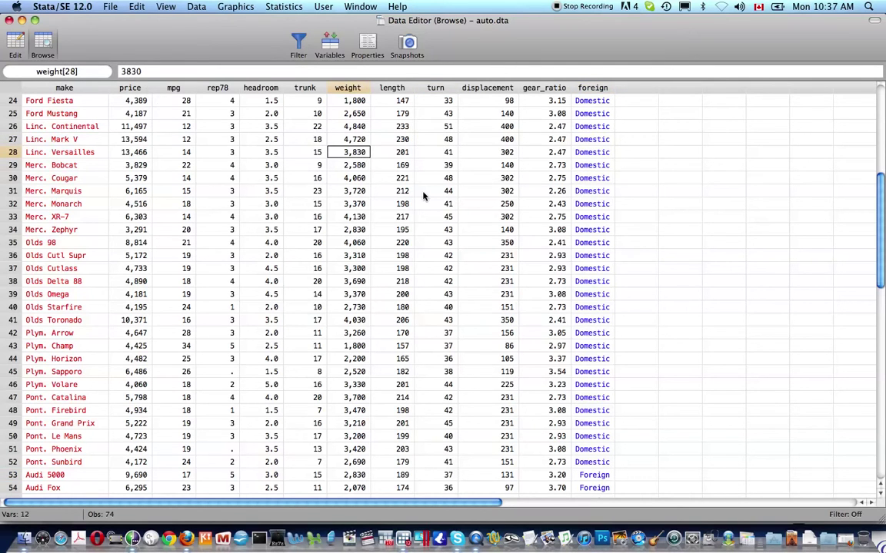
key("super+w")
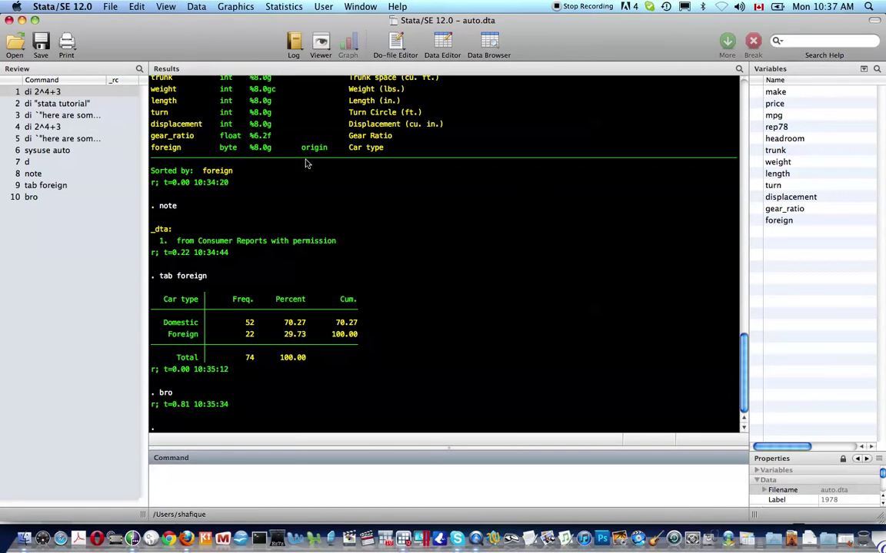
- List all value labels in the dataset, and list the origin value label by name
type("label list")
key("Return")
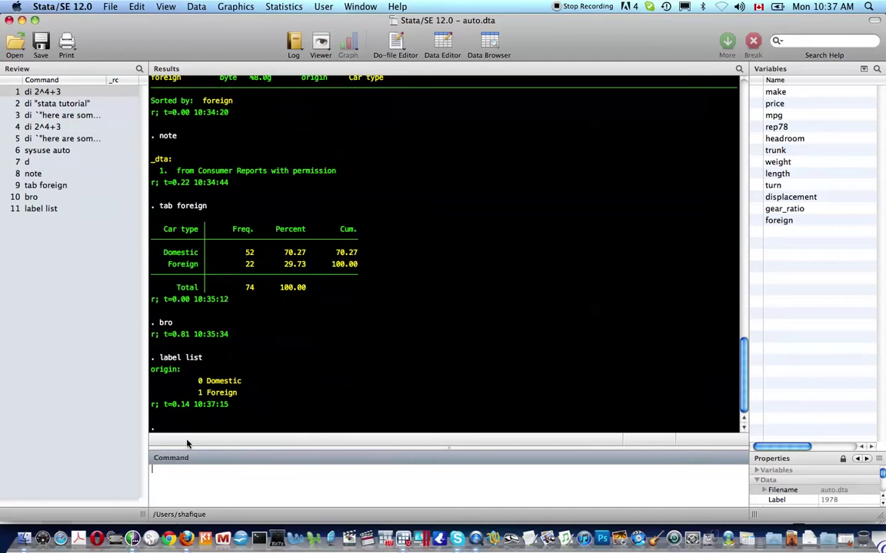
type("label list orign")
key("Return")
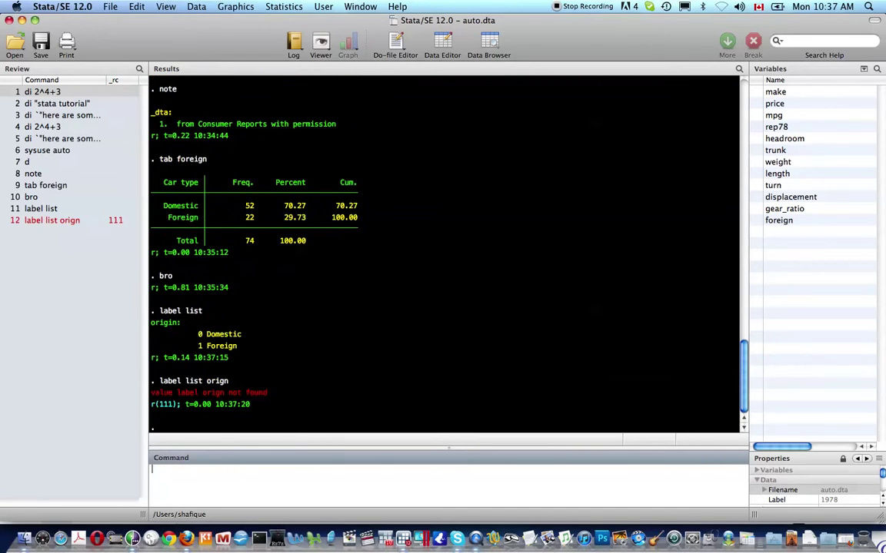
key("Up")
type("i")
key("Return")
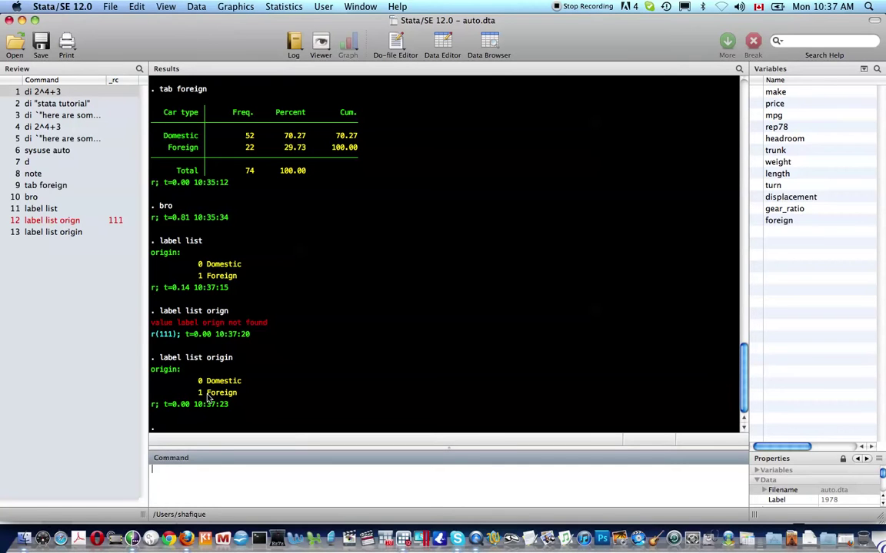
- Describe the dataset again and generate a variable named gallons filled with missing values (.)
type("d")
key("Return")
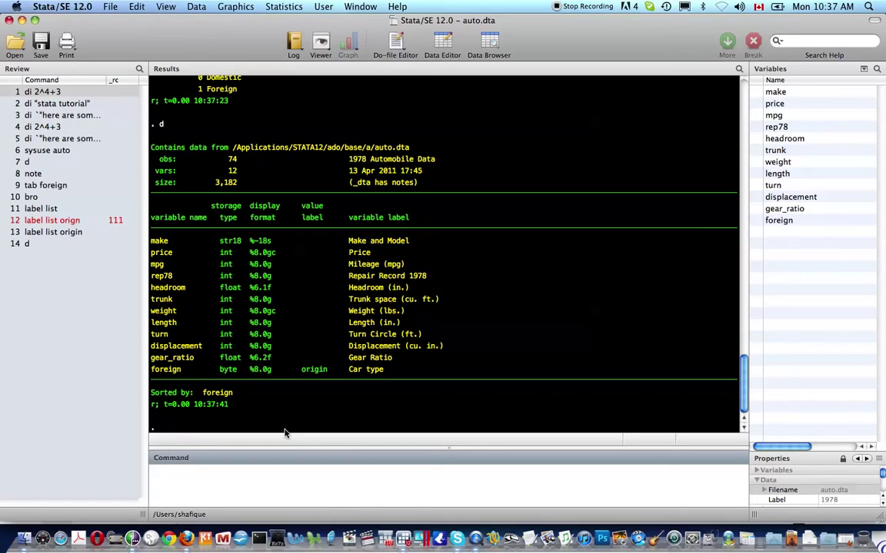
type("gen gallons = 5")
key("BackSpace")
type(".")
key("Return")
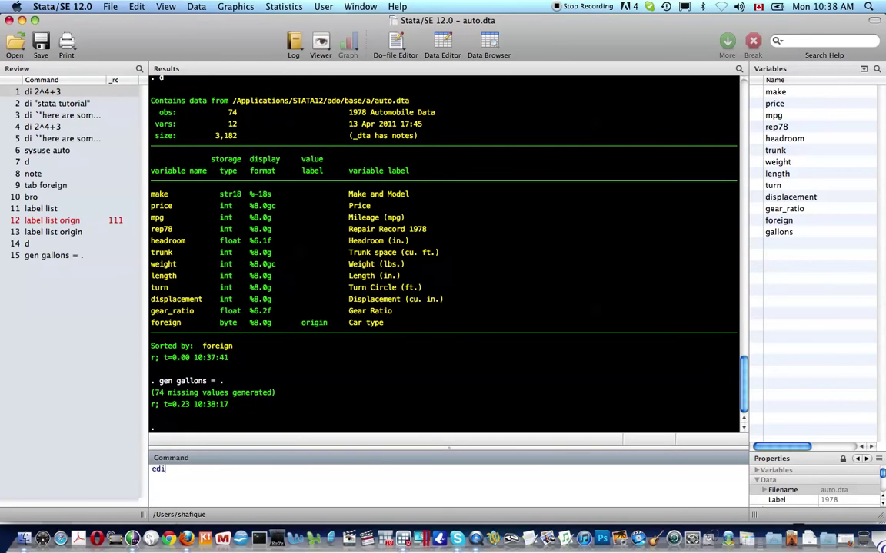
- Open the dataset for editing and enter 5 for gallons in rows 1, 2 and 4
key("super+8")
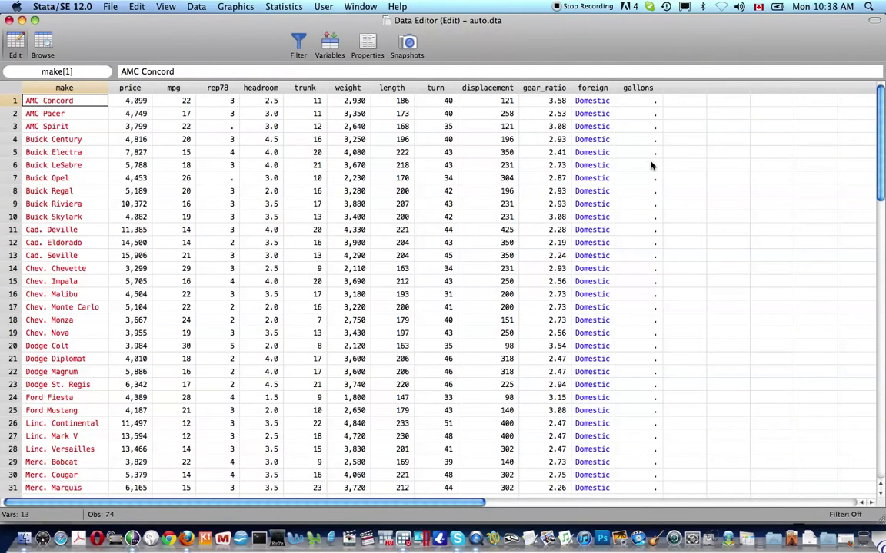
left_click(639, 100)
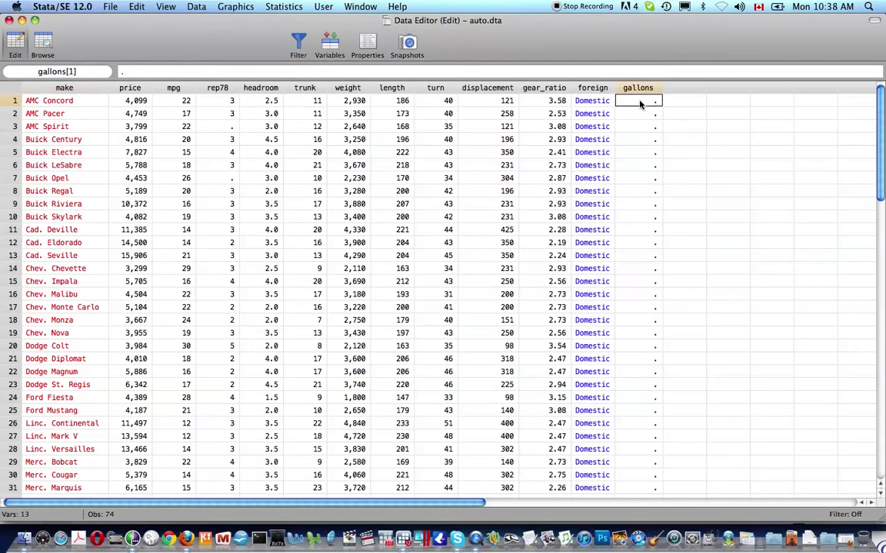
type("5")
key("Return")
type("5")
type("5")
key("Return")
key("Return")
type("5")
key("Return")
- Enter gallons values of 6 in rows 3 and 6, 8 in row 7, and 3 in row 8
key("Up")
key("Up")
type("6")
key("Return")
key("Return")
key("Return")
type("6")
key("Return")
type("8")
key("Return")
type("3")
key("Return")
- Check the edited gallons column, close the data editor, and review the replace commands logged for the manual edits
scroll(640, 105, "down", 15)
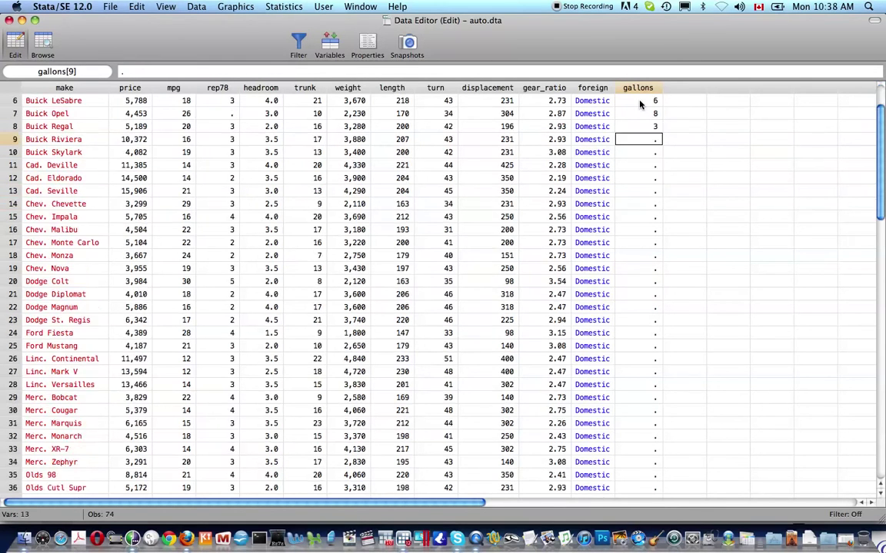
scroll(639, 105, "up", 8)
scroll(640, 105, "up", 10)
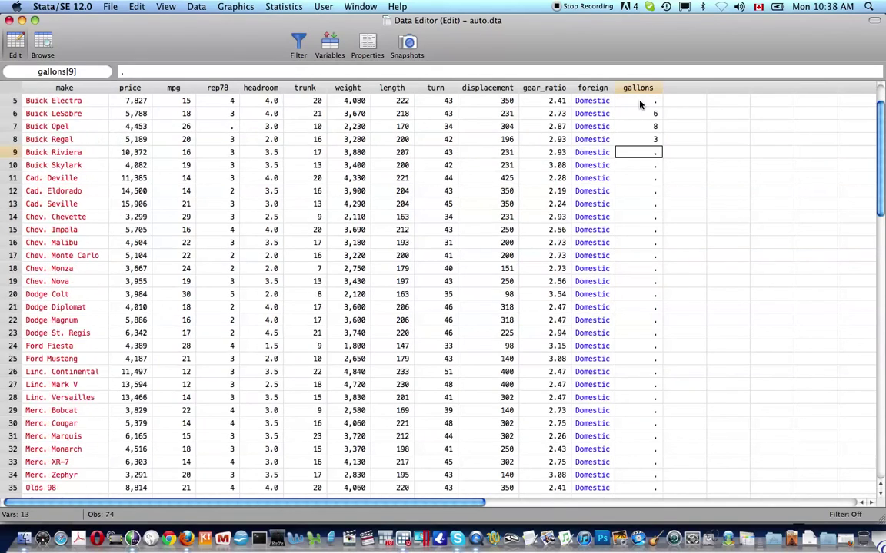
key("super+w")
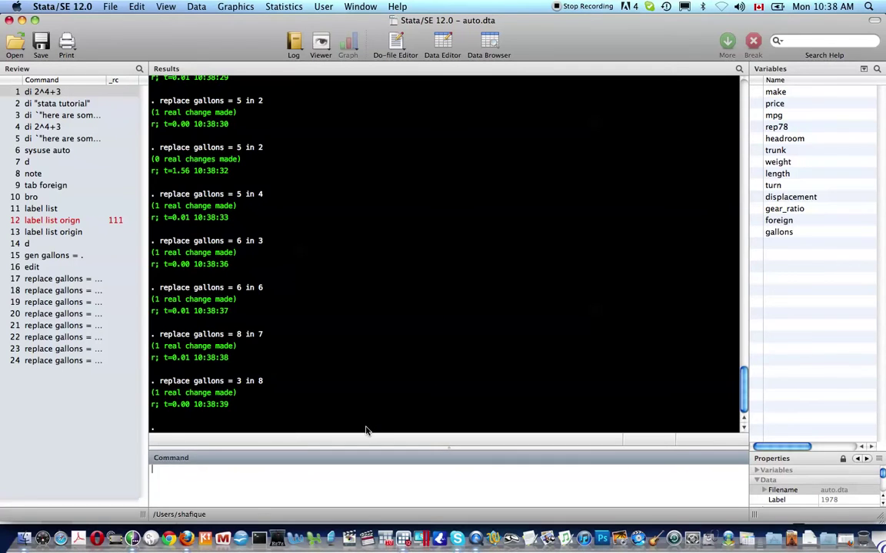
scroll(246, 351, "up", 1)
scroll(246, 351, "up", 5)
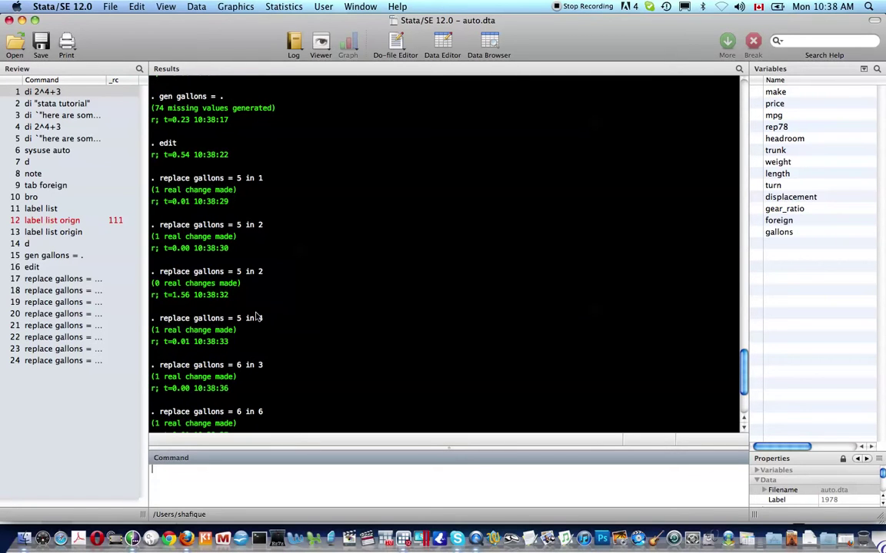
scroll(257, 333, "down", 4)
scroll(257, 333, "down", 1)
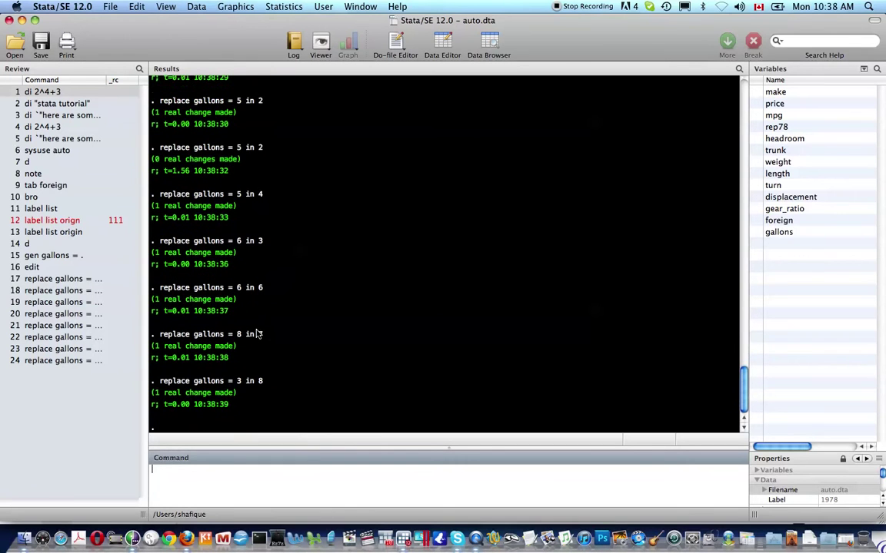
- Replace gallons with 5 in every observation using a single replace command
type("replace gallons = ")
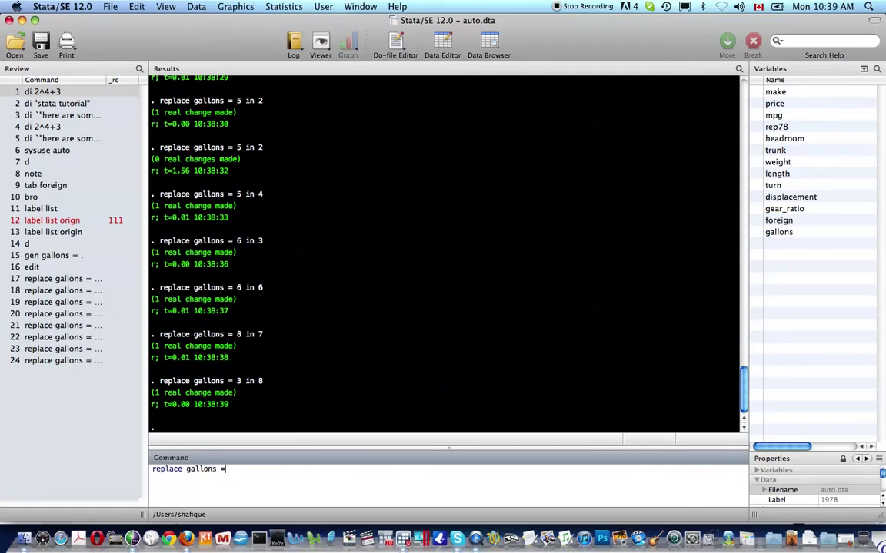
type("5")
key("Return")
- Browse the dataset, check the gallons column through the last observation, and close the data browser
type("bro")
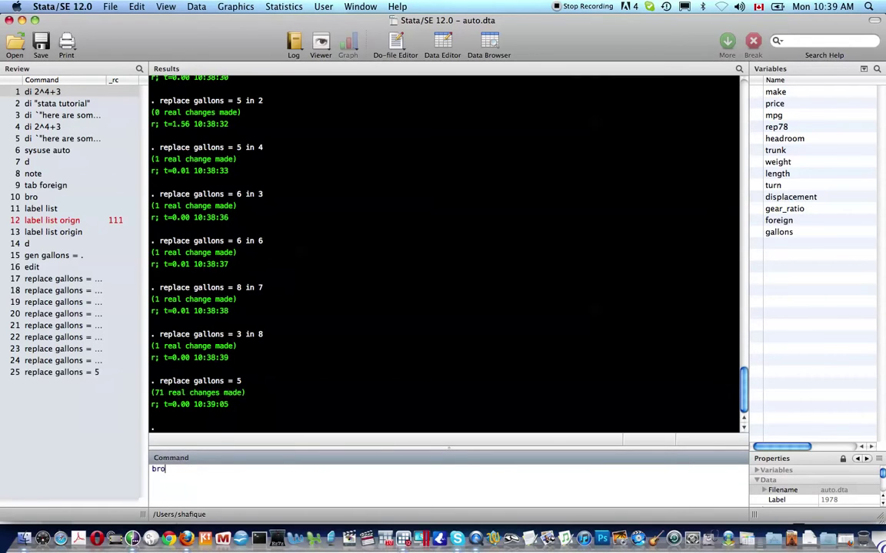
key("Return")
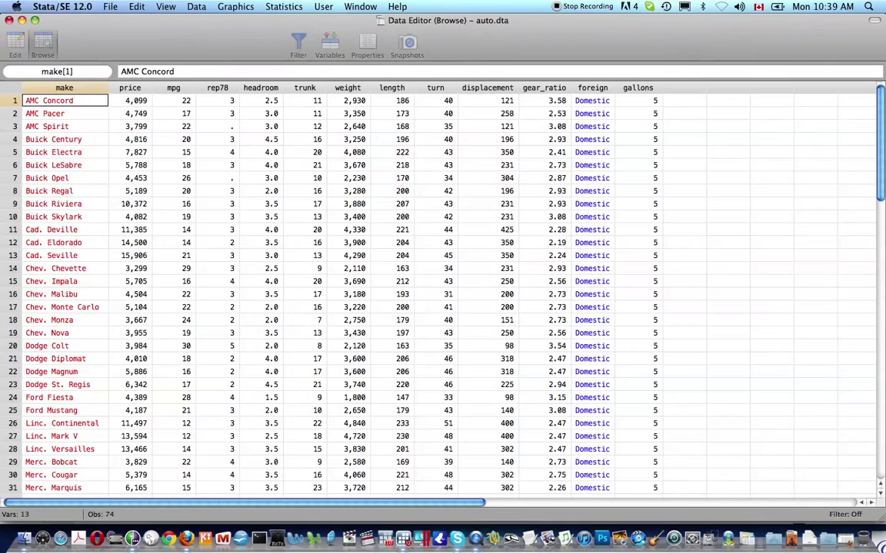
scroll(624, 161, "down", 1)
scroll(624, 161, "down", 20)
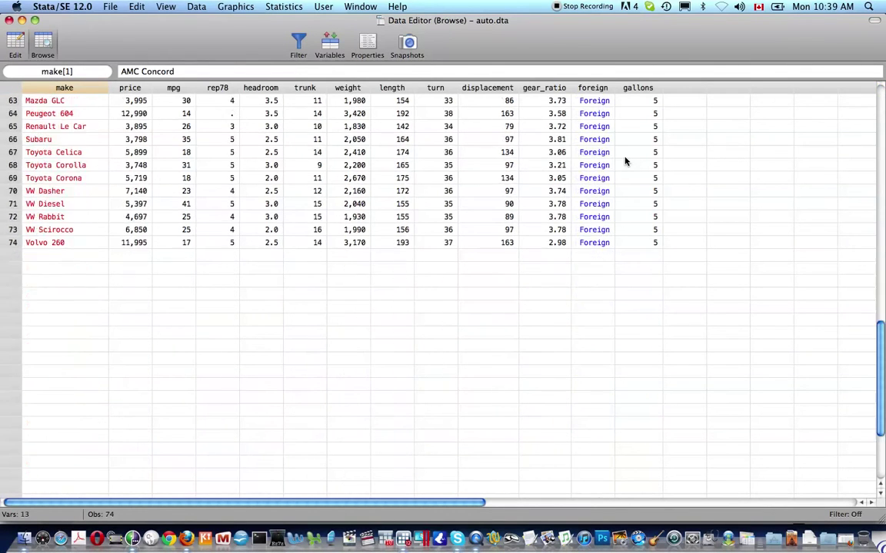
scroll(624, 161, "up", 20)
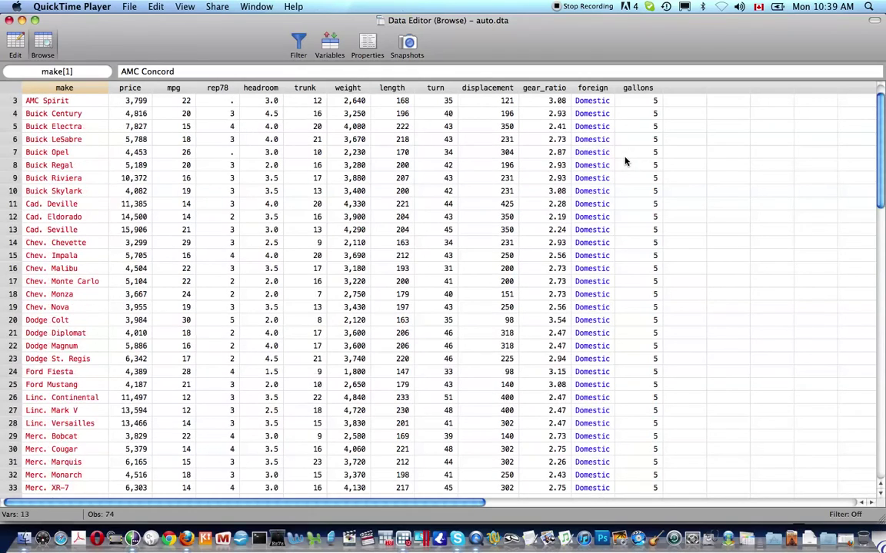
scroll(625, 161, "up", 2)
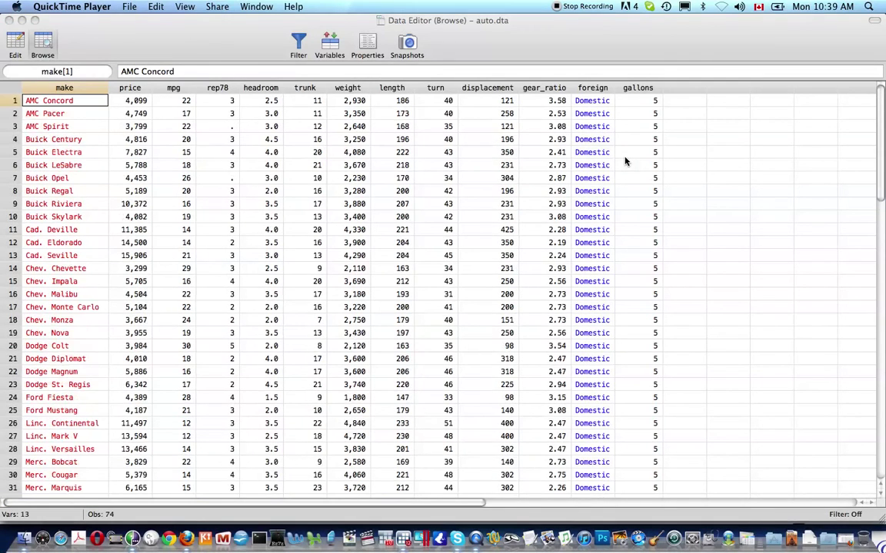
scroll(624, 161, "right", 3)
scroll(624, 161, "left", 3)
left_click(572, 25)
key("super+w")
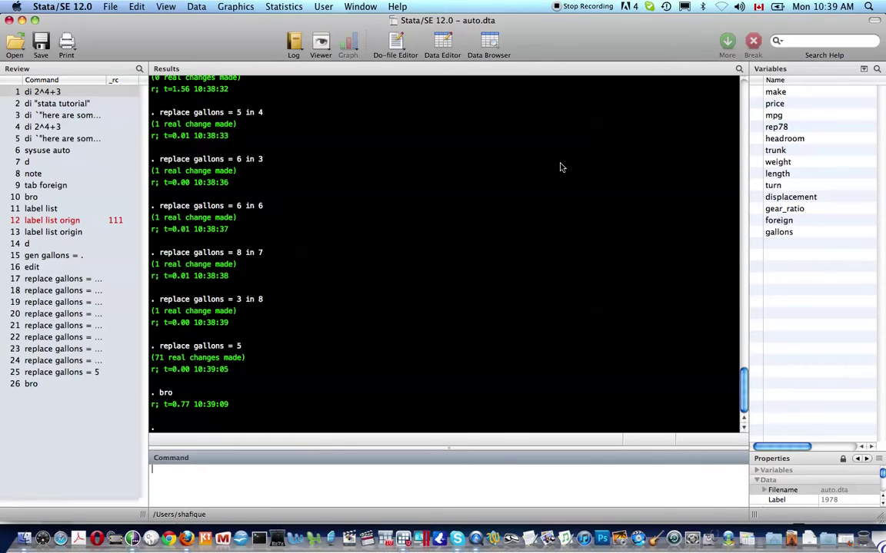
- Label the gallons variable "Gallons of gasoline available for use", enclosing the text in compound double quotes
type("label var ")
type("gallons \"\"")
type("`")
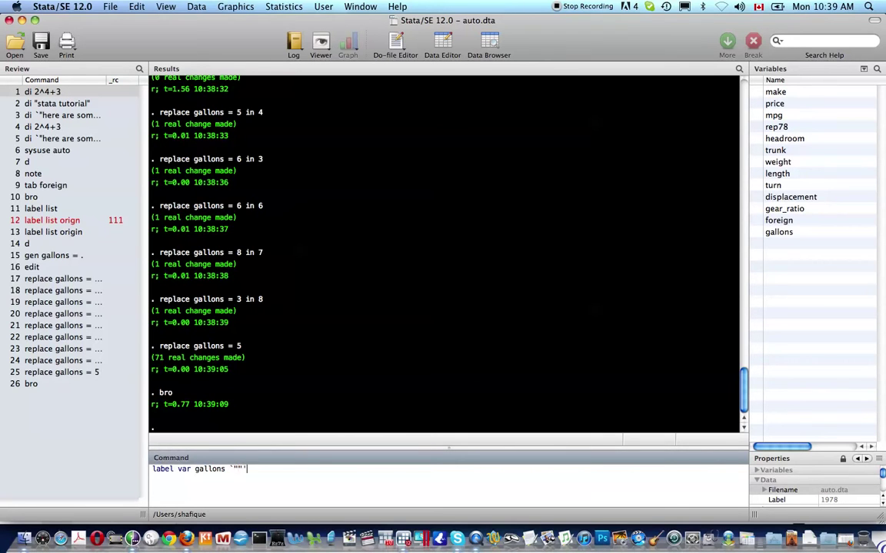
type("Gallons of gasoline")
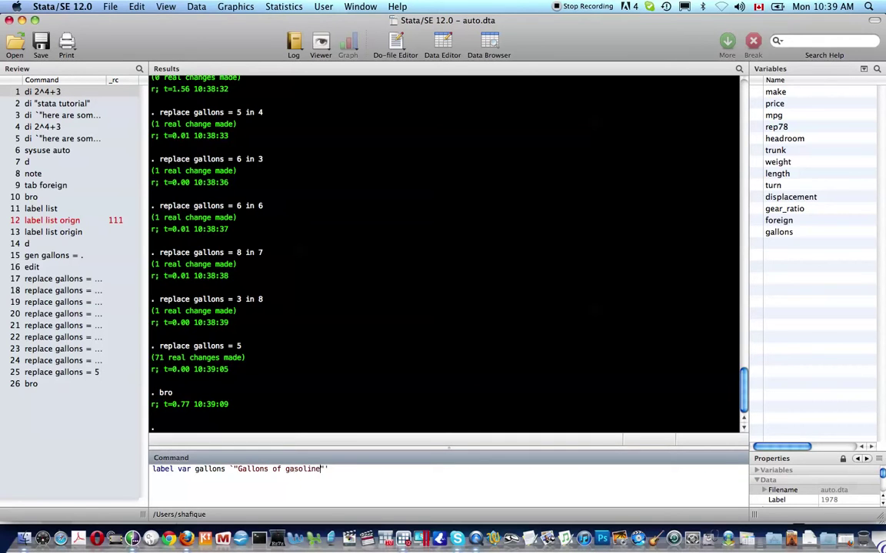
type(" available for consumptio")
key("BackSpace")
key("BackSpace")
key("BackSpace")
key("BackSpace")
key("BackSpace")
key("BackSpace")
key("BackSpace")
key("BackSpace")
key("BackSpace")
key("BackSpace")
type("use")
key("Return")
- Describe the dataset to check the variable label on gallons
type("d")
key("Return")
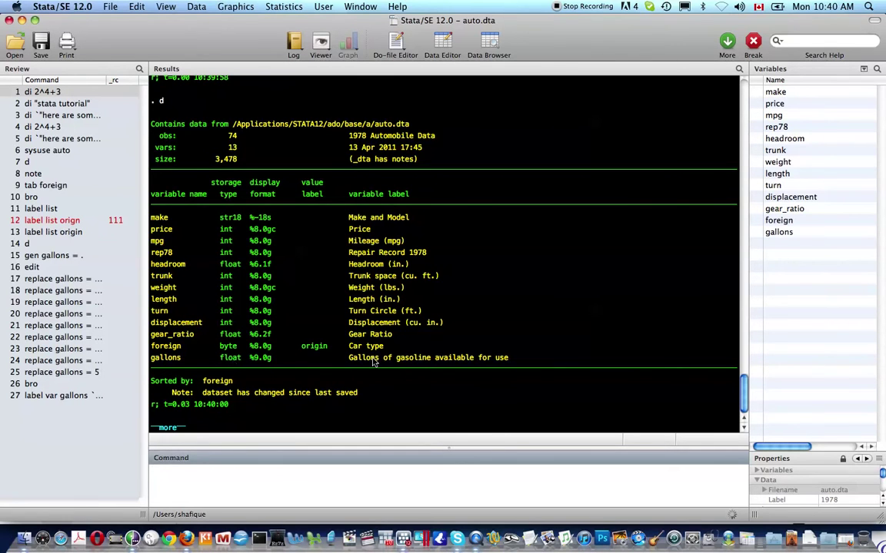
key("space")
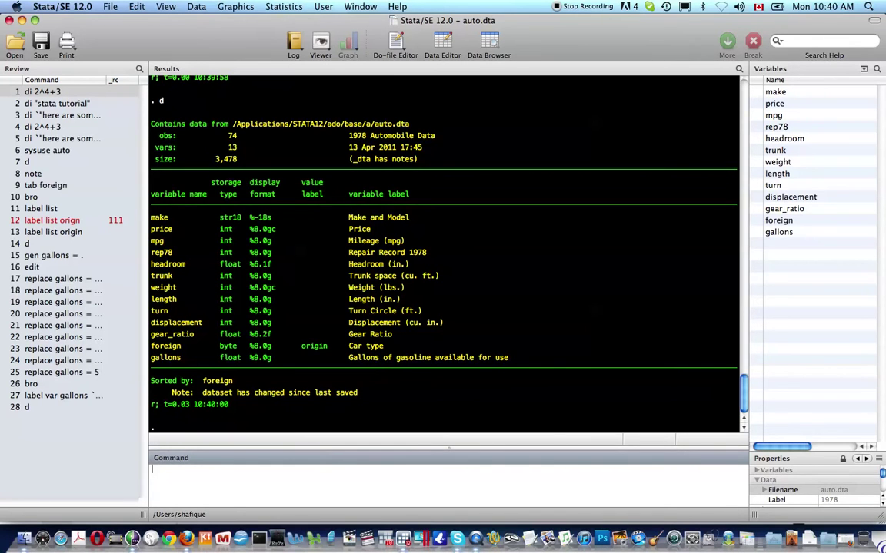
- Generate a new variable named distance as mpg multiplied by gallons
type("gen distance")
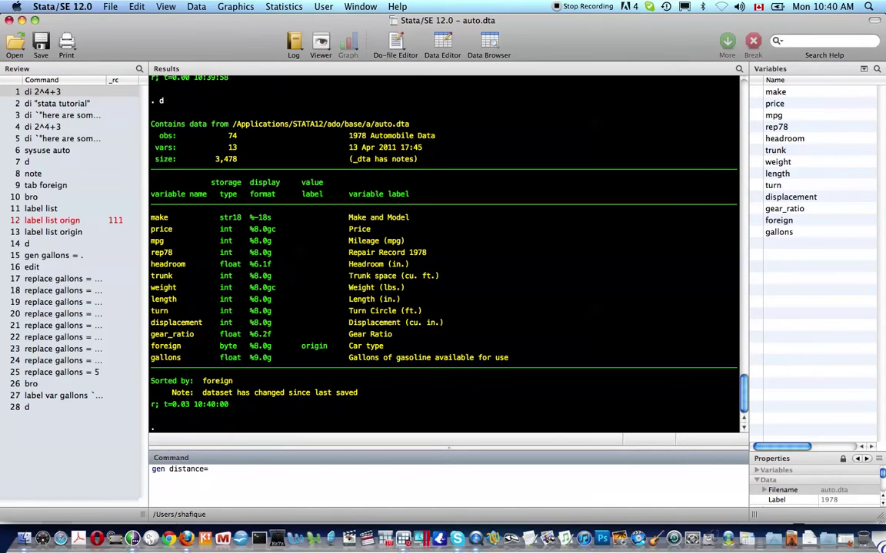
type(" = m")
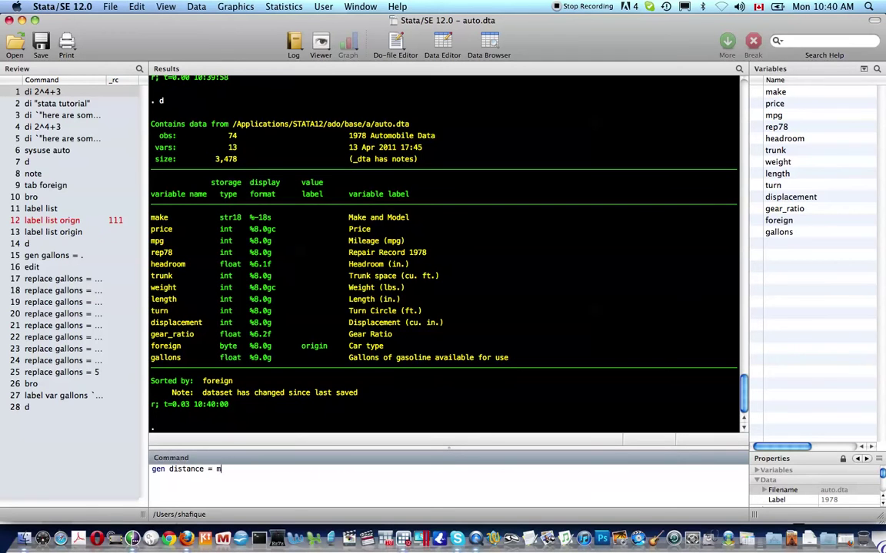
type("pg")
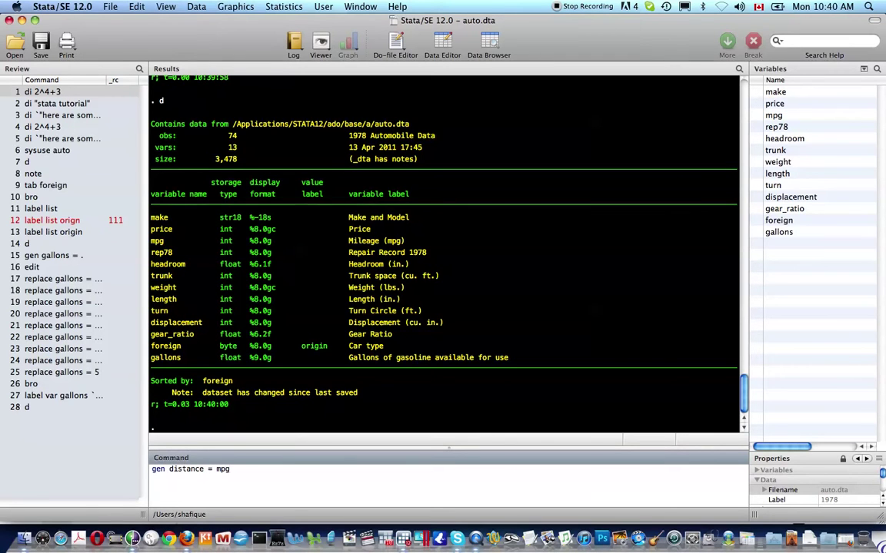
type("&gallo")
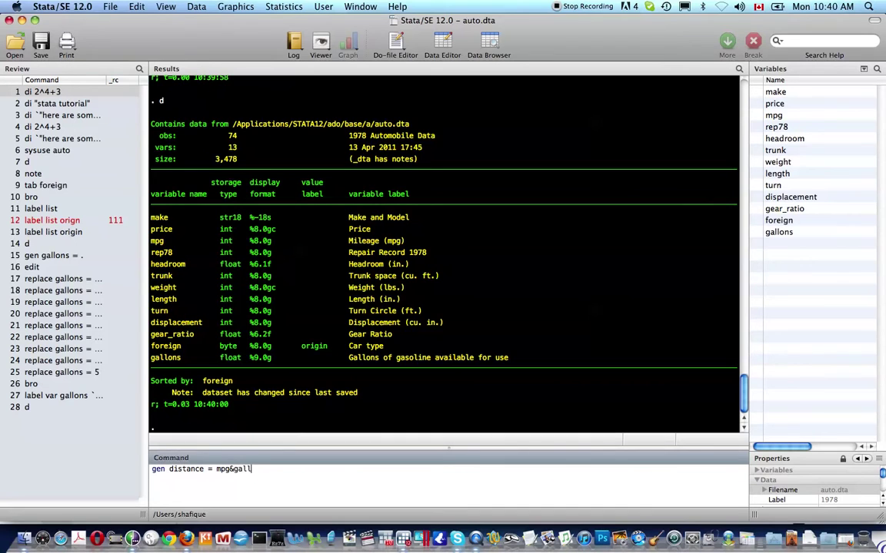
key("BackSpace")
key("BackSpace")
key("BackSpace")
key("BackSpace")
key("BackSpace")
key("BackSpace")
type("* gall")
key("Return")
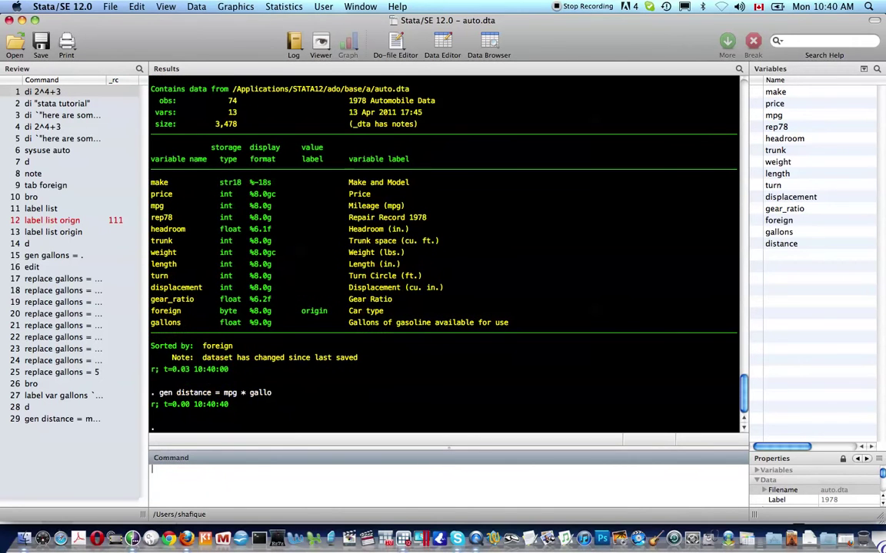
- Label the distance variable `"avg distance you can travel on "gallons""', using compound quotes around the inner quoted word
type("label var ")
type("dis")
type("t `\"")
type("distance ga")
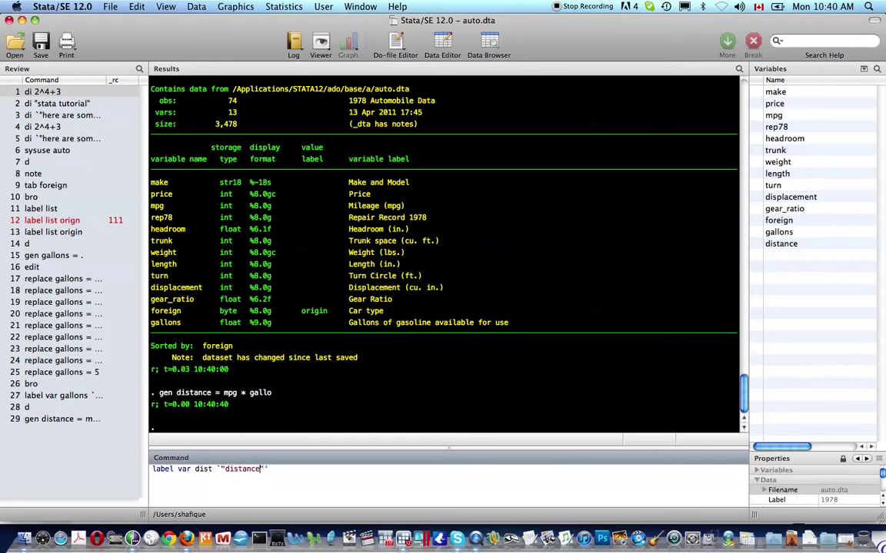
key("BackSpace")
key("BackSpace")
type("yd")
key("BackSpace")
key("BackSpace")
key("BackSpace")
key("BackSpace")
key("BackSpace")
key("BackSpace")
key("BackSpace")
key("BackSpace")
key("BackSpace")
key("BackSpace")
key("BackSpace")
type("ave")
type(" distance you")
type(" can travel on")
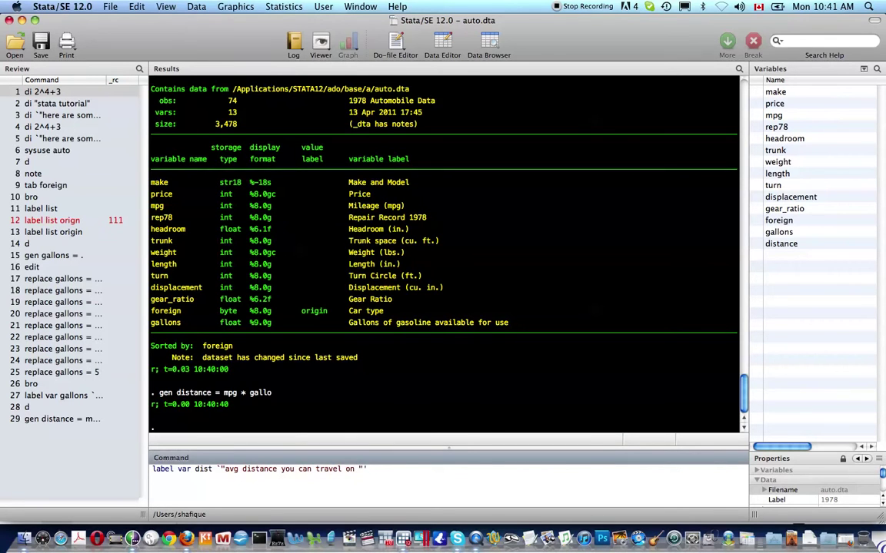
type("\"\"gallons")
key("Return")
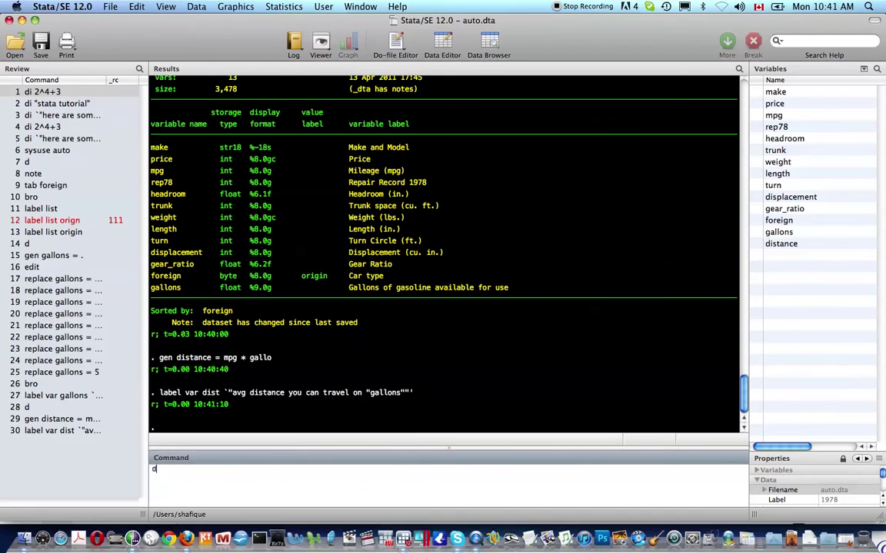
- Describe the dataset to check the distance label, and browse the data to inspect the distance column
type("d")
key("Return")
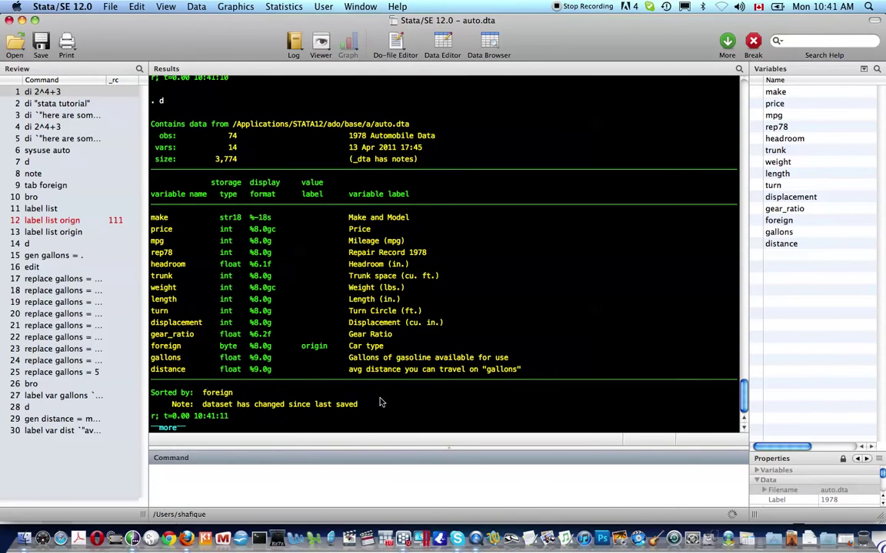
key("space")
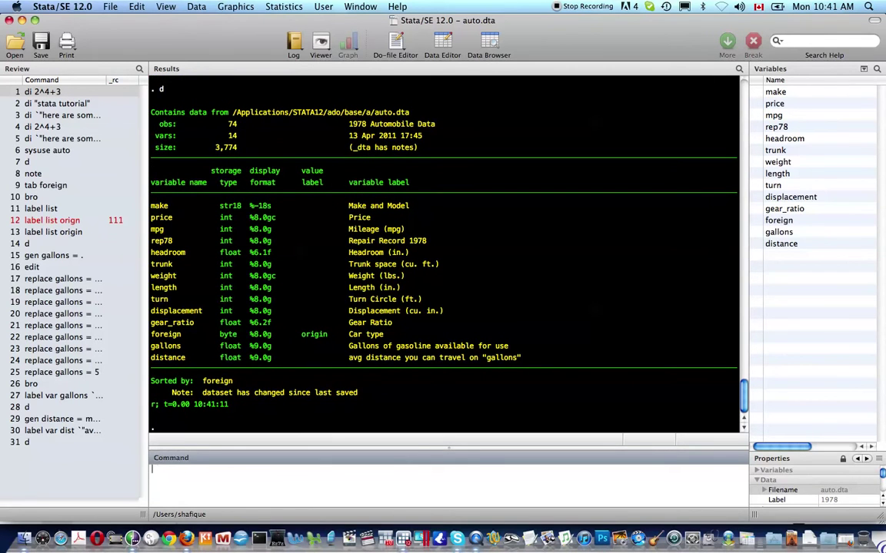
type("br")
key("Return")
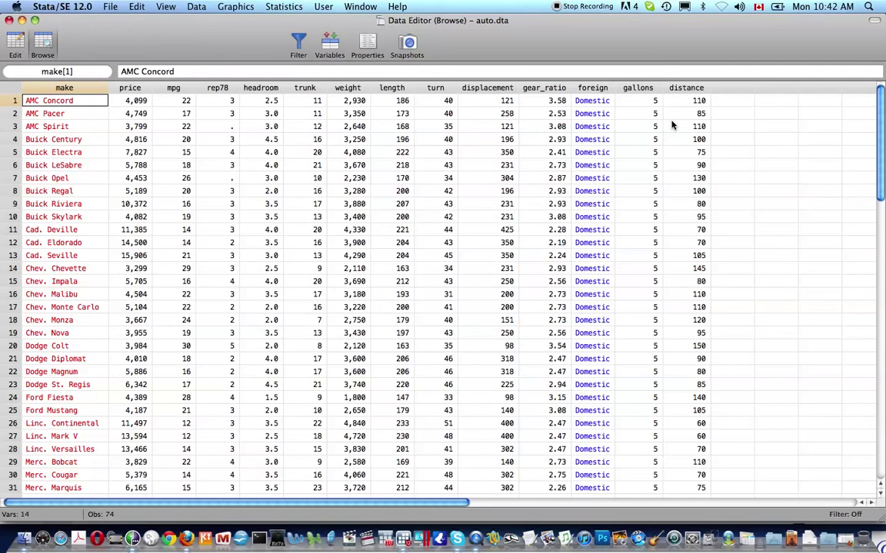
key("super+w")
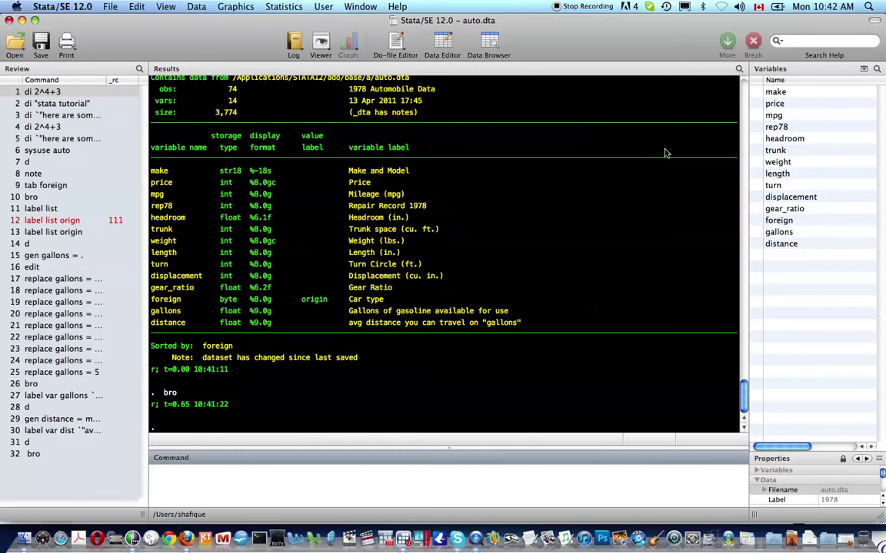
- Summarize the distance variable and count the observations in the dataset
type("sum distance")
key("Return")
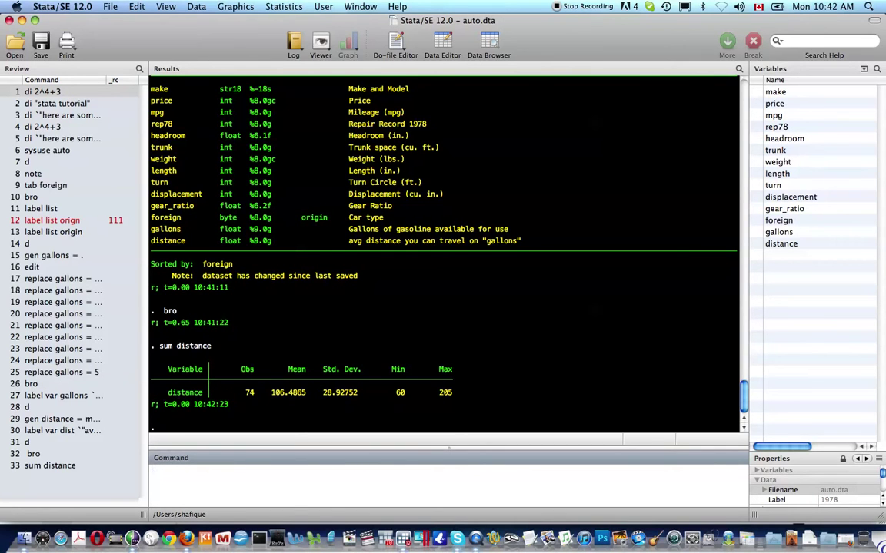
type("count")
key("Return")
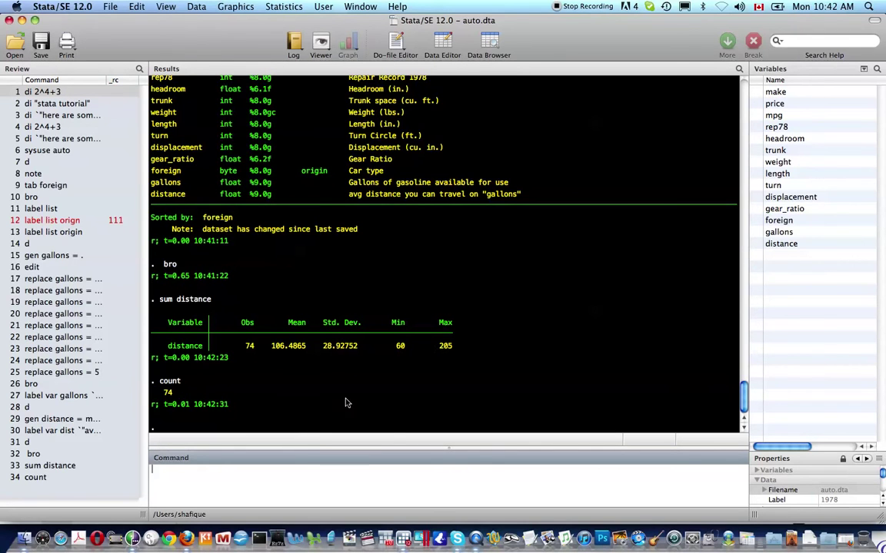
- Produce detailed summary statistics for distance and for gallons using the d option
type("count")
type("sum distance, d")
key("Return")
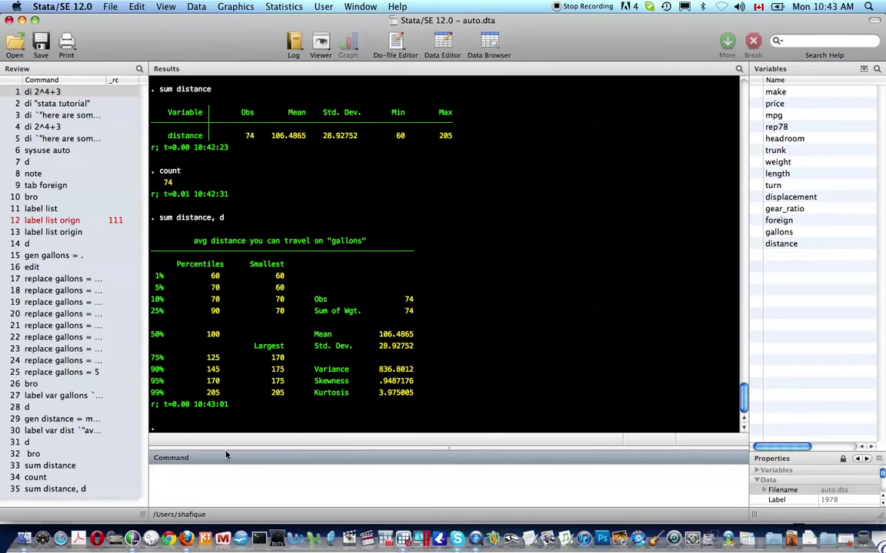
type("sum gall,d")
key("Return")
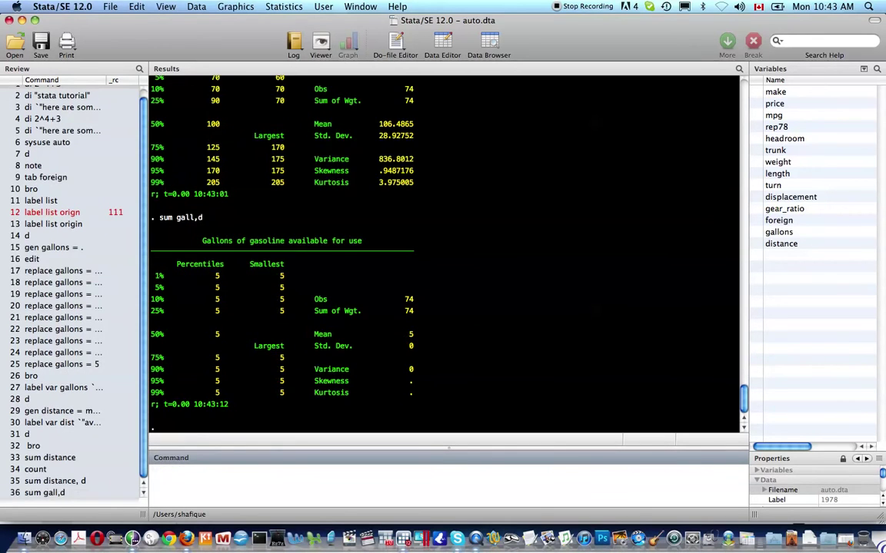